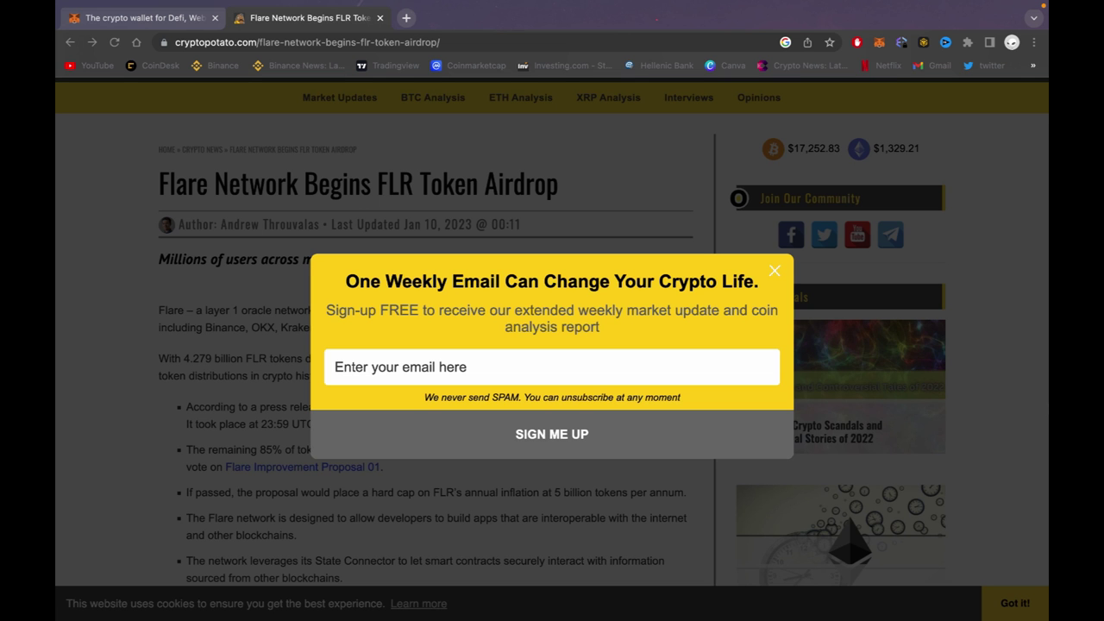
- Close the 'One Weekly Email' sign-up popup over the CryptoPotato FLR airdrop article
{"action": "left_click", "coordinate": [998, 428]}
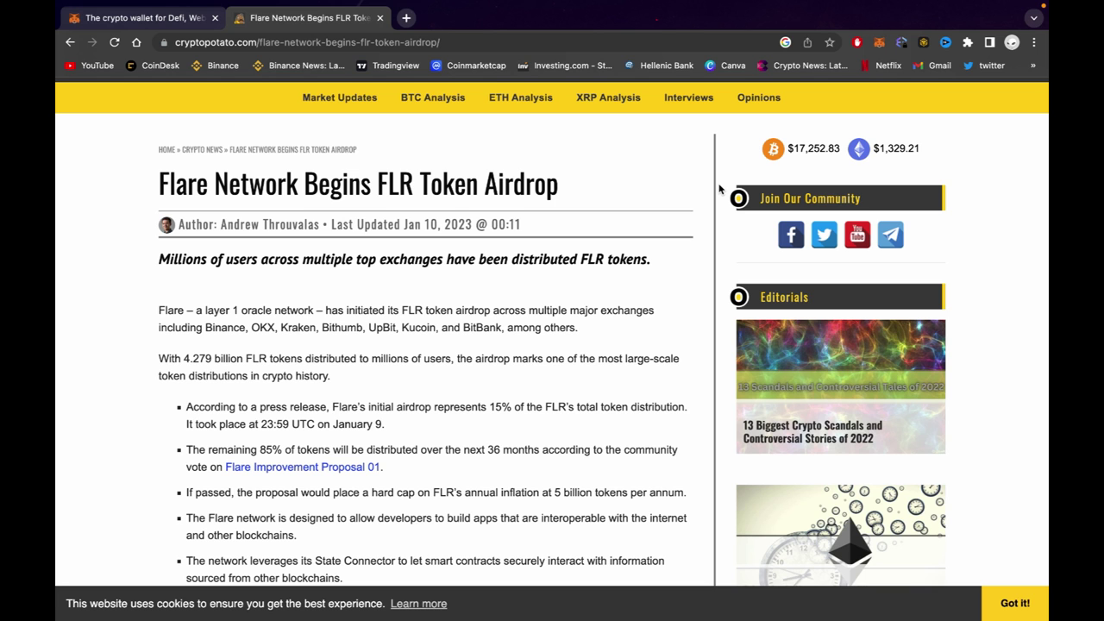
- Open MetaMask, keep Account 1 active and switch the wallet to Ethereum Mainnet
{"action": "left_click", "coordinate": [143, 18]}
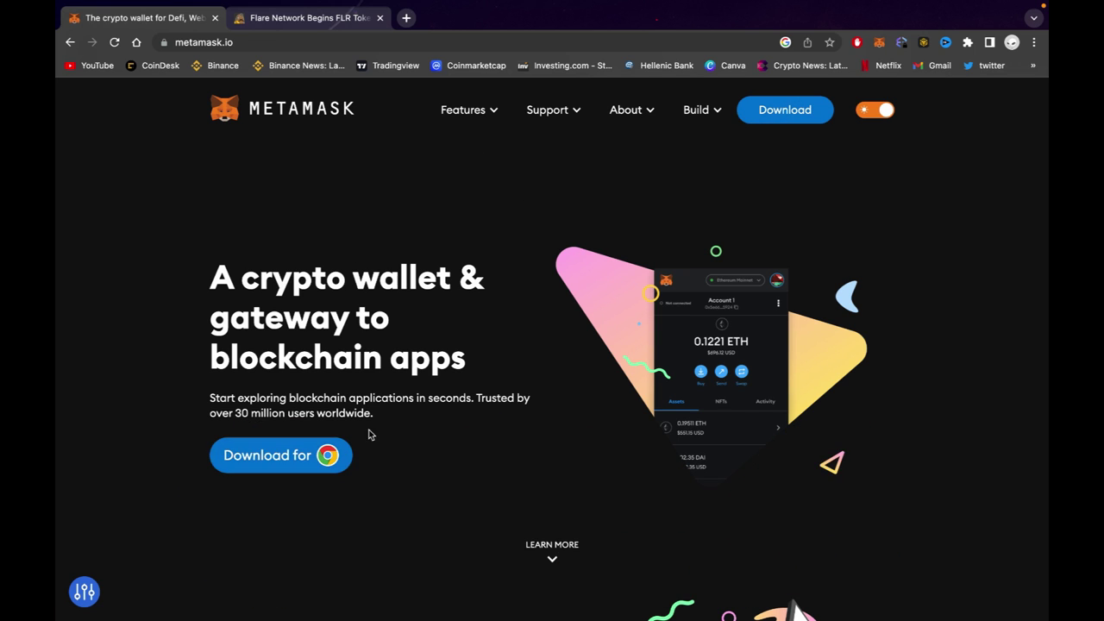
{"action": "left_click", "coordinate": [880, 43]}
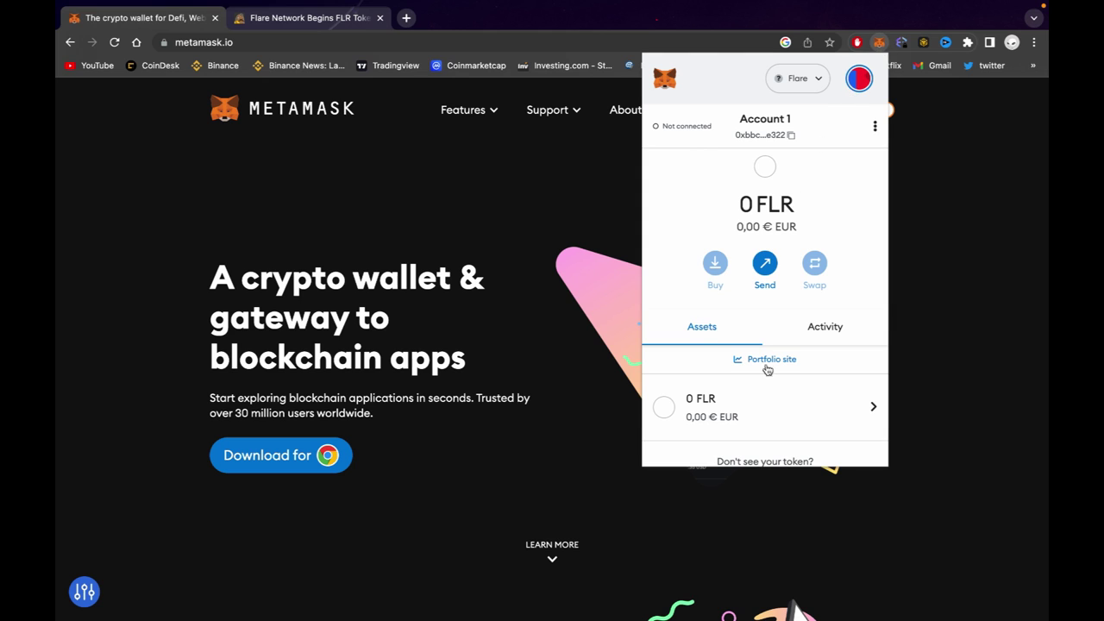
{"action": "left_click", "coordinate": [862, 84]}
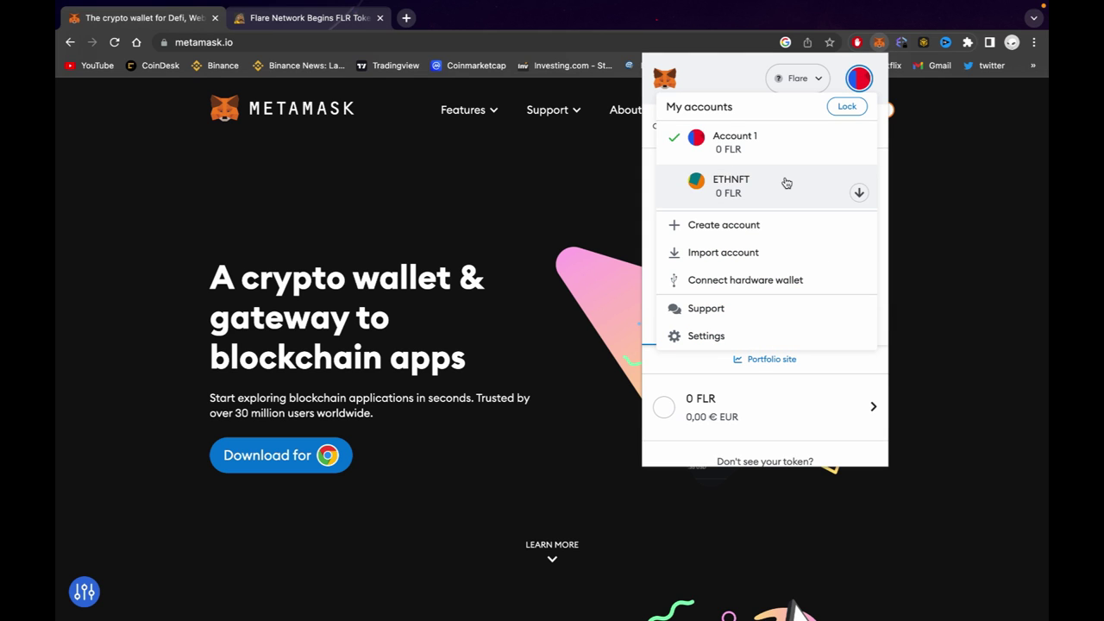
{"action": "left_click", "coordinate": [733, 139]}
{"action": "left_click", "coordinate": [797, 78]}
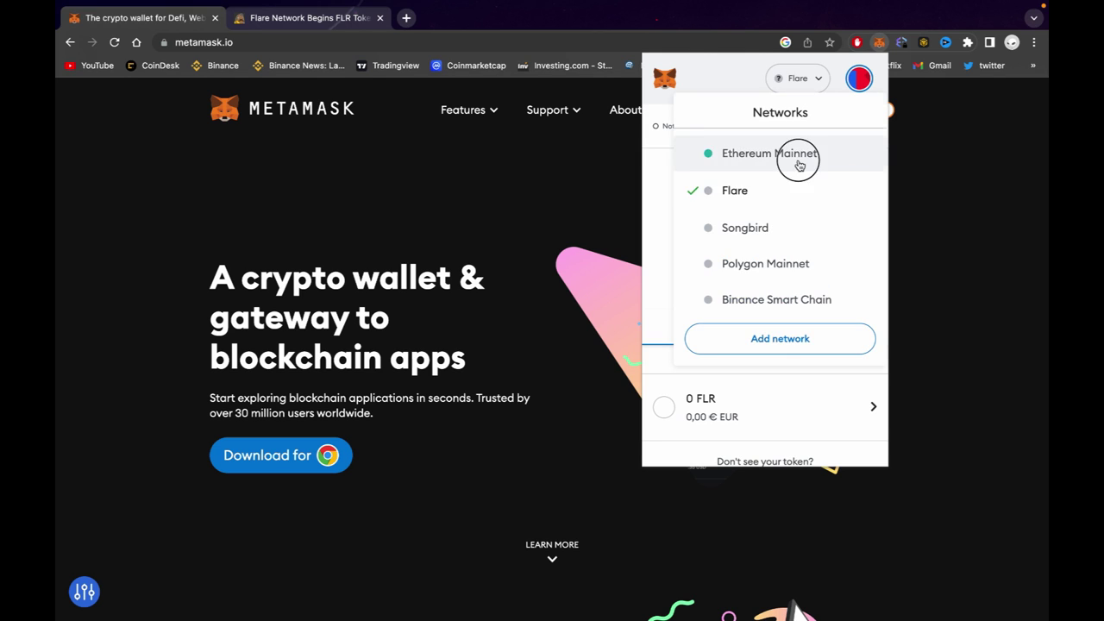
{"action": "left_click", "coordinate": [781, 153]}
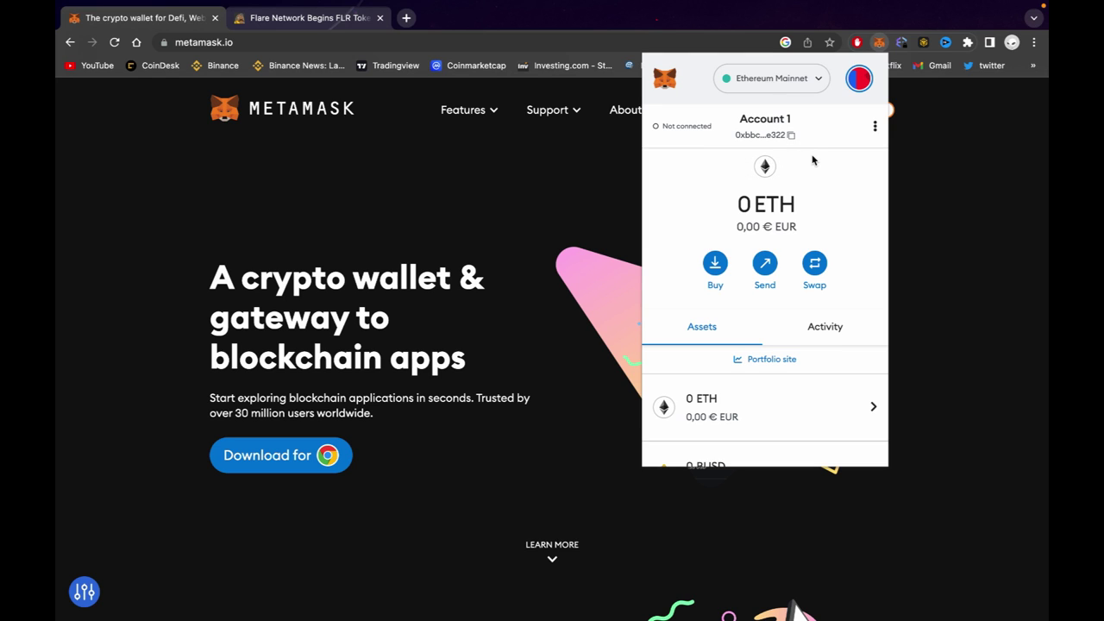
- Delete the Flare network from the network list and begin adding a new network
{"action": "left_click", "coordinate": [804, 83]}
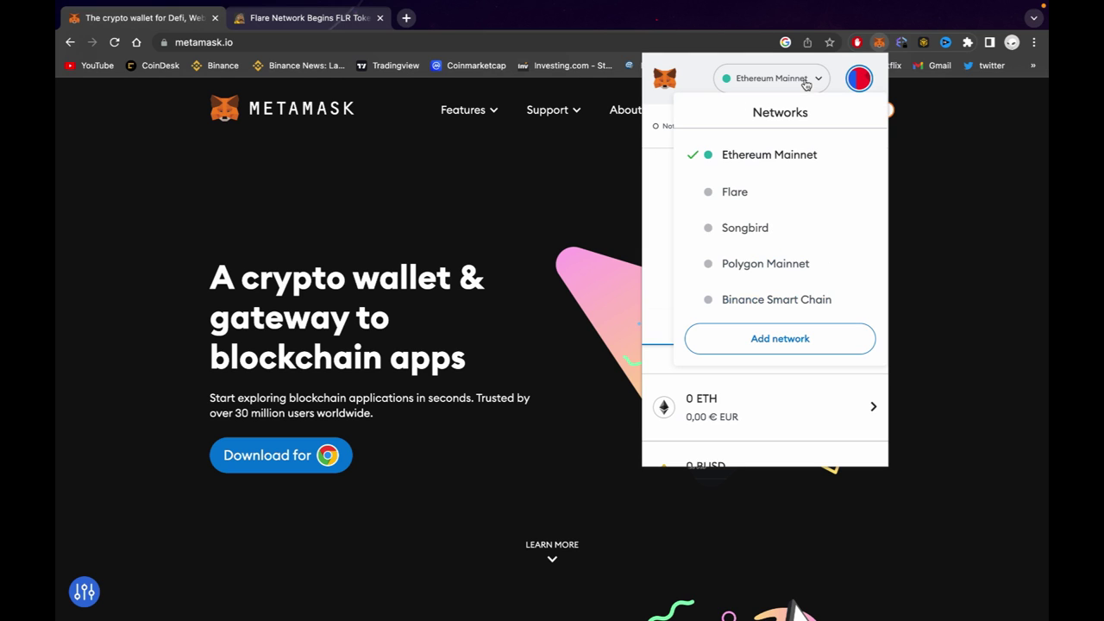
{"action": "left_click", "coordinate": [866, 194]}
{"action": "left_click", "coordinate": [821, 265]}
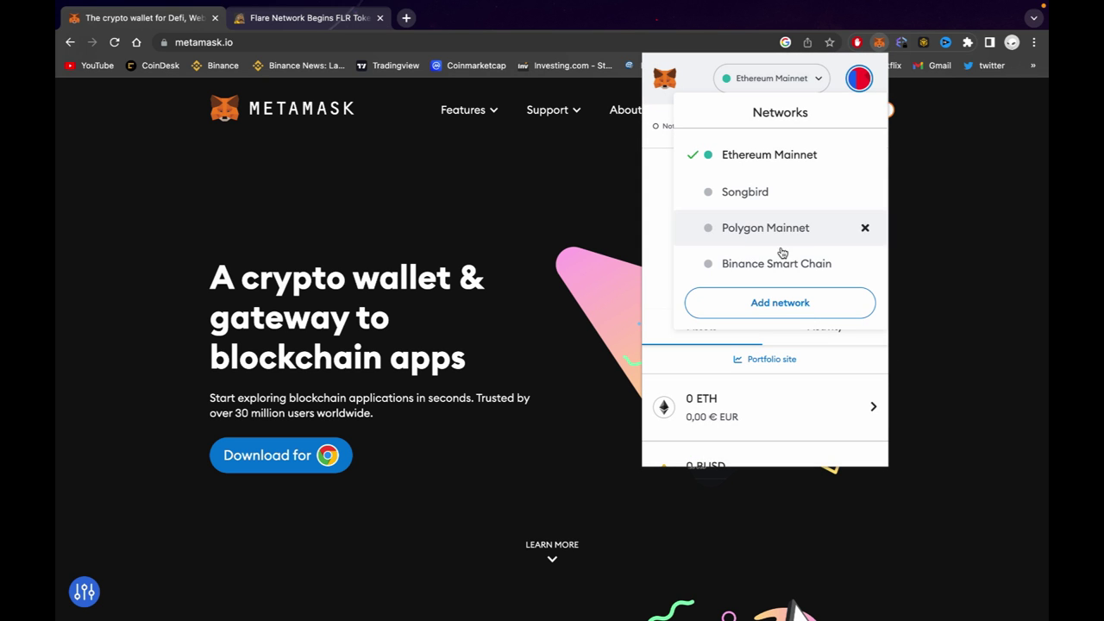
{"action": "left_click", "coordinate": [781, 302]}
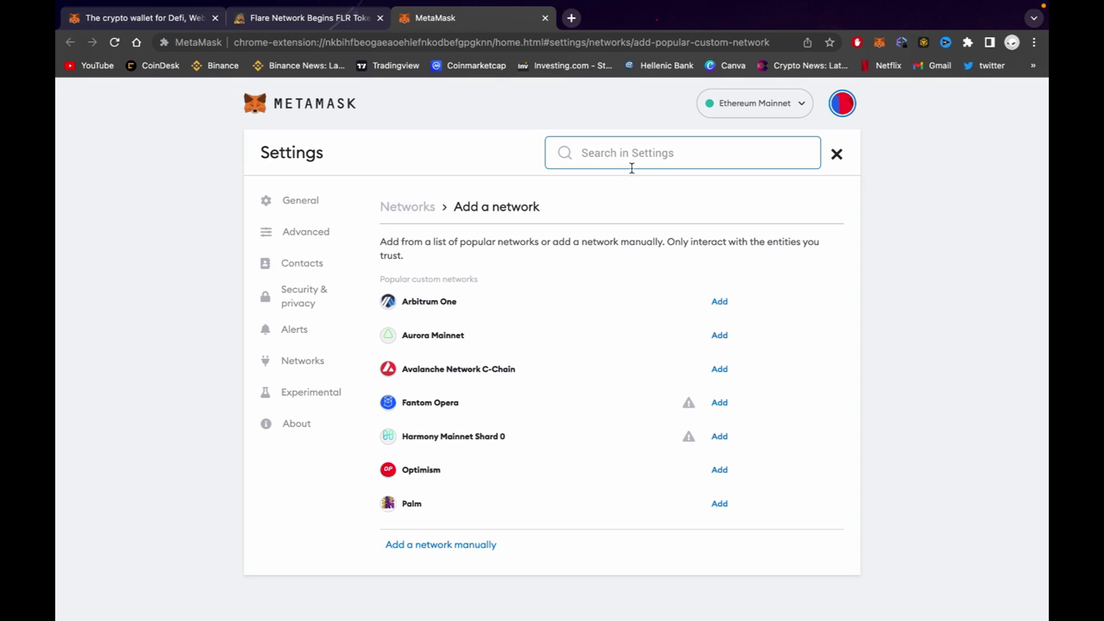
- Start a manual network entry with the network name FLARE
{"action": "left_click", "coordinate": [634, 165]}
{"action": "type", "text": "flare"}
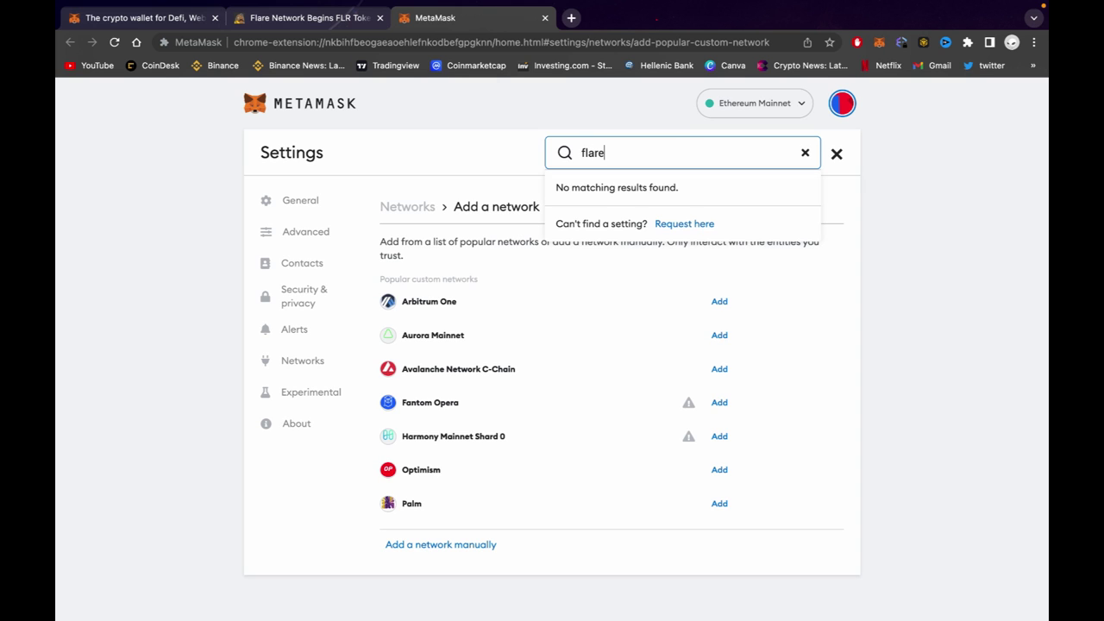
{"action": "left_click", "coordinate": [805, 154]}
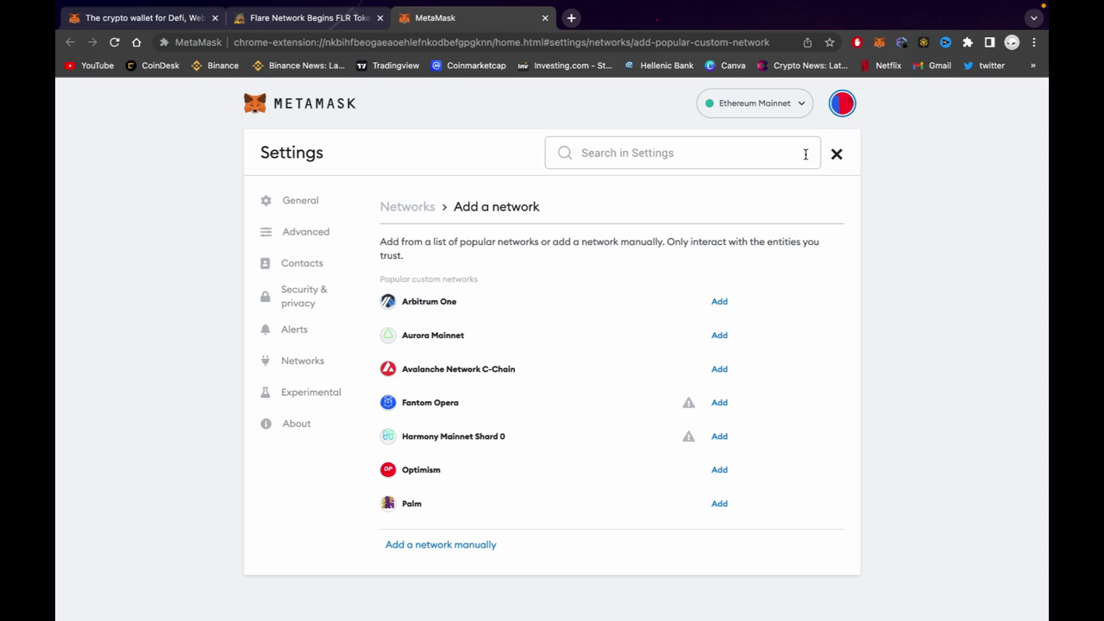
{"action": "left_click", "coordinate": [465, 553]}
{"action": "type", "text": "F"}
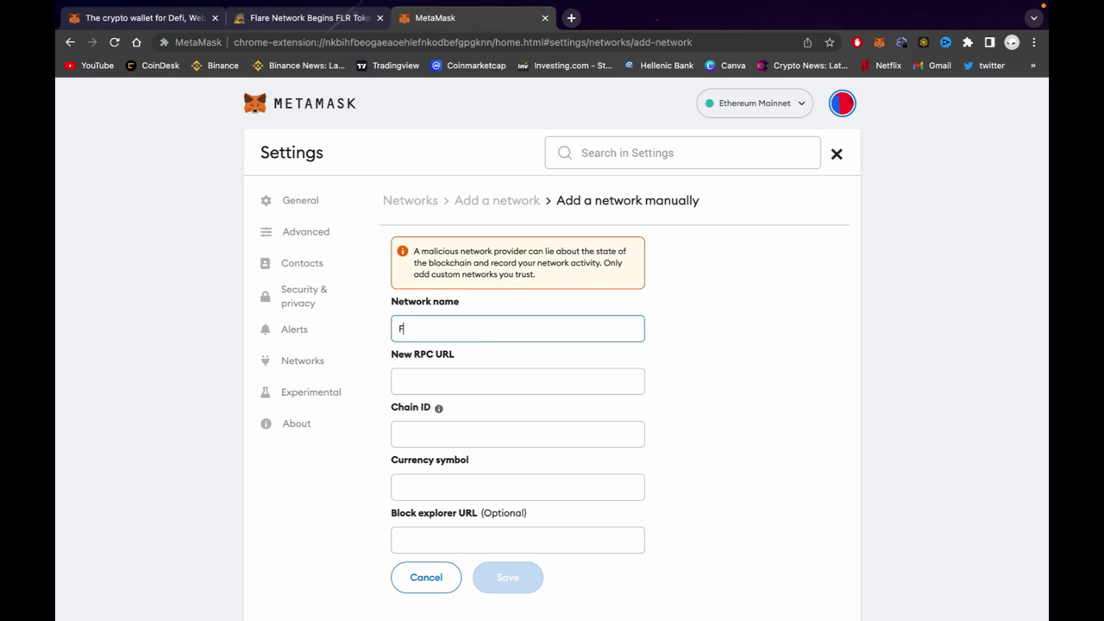
{"action": "type", "text": "lare"}
{"action": "key", "text": "BackSpace"}
{"action": "key", "text": "BackSpace"}
{"action": "key", "text": "BackSpace"}
- Open the Flare sticky note via Spotlight and select its RPC URL
{"action": "key", "text": "BackSpace"}
{"action": "type", "text": "LARE"}
{"action": "left_click", "coordinate": [494, 368]}
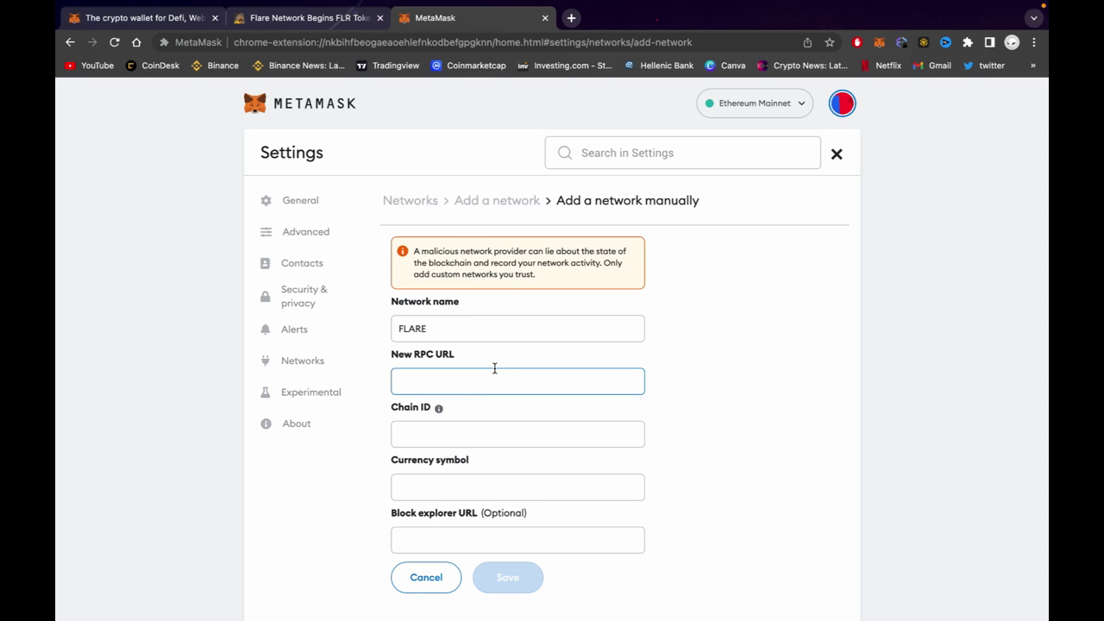
{"action": "key", "text": "super+space"}
{"action": "type", "text": "TICK"}
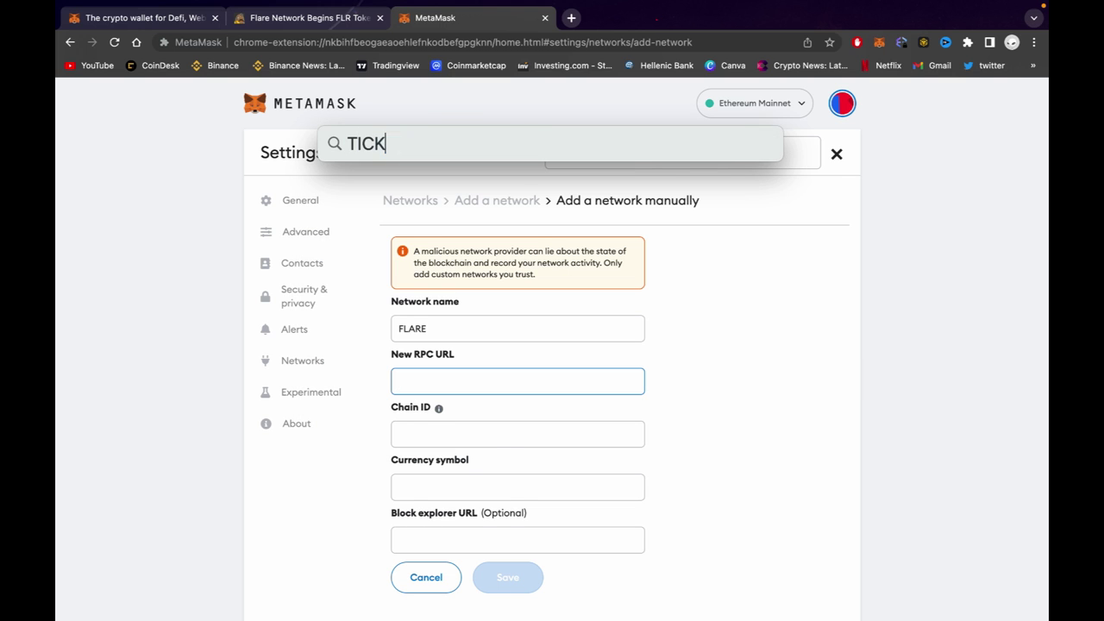
{"action": "key", "text": "Return"}
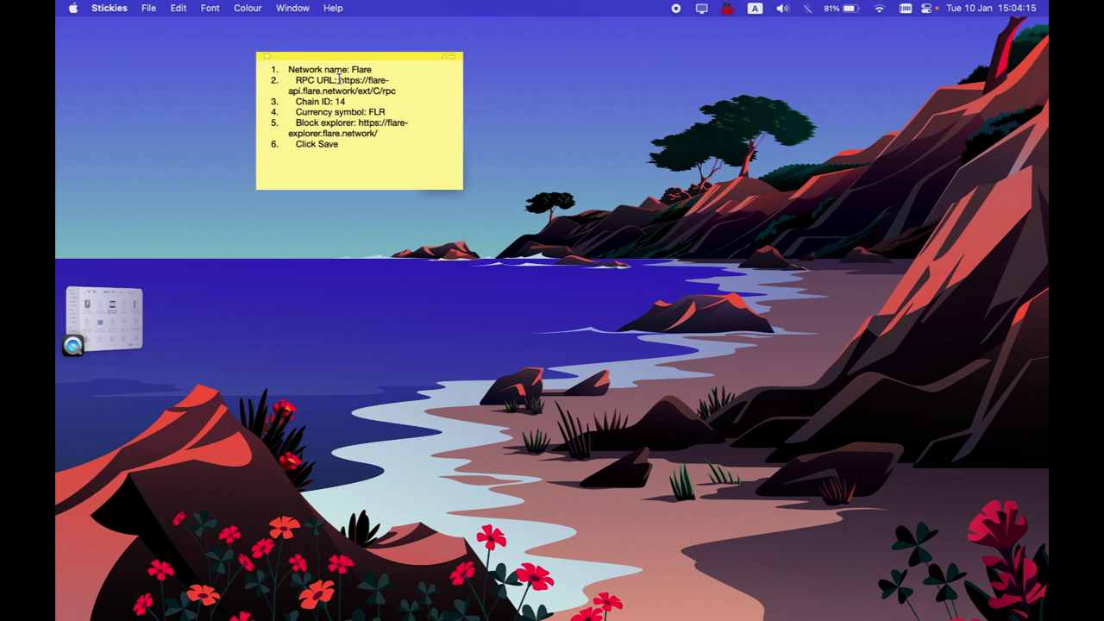
{"action": "left_click_drag", "start_coordinate": [339, 81], "coordinate": [399, 95]}
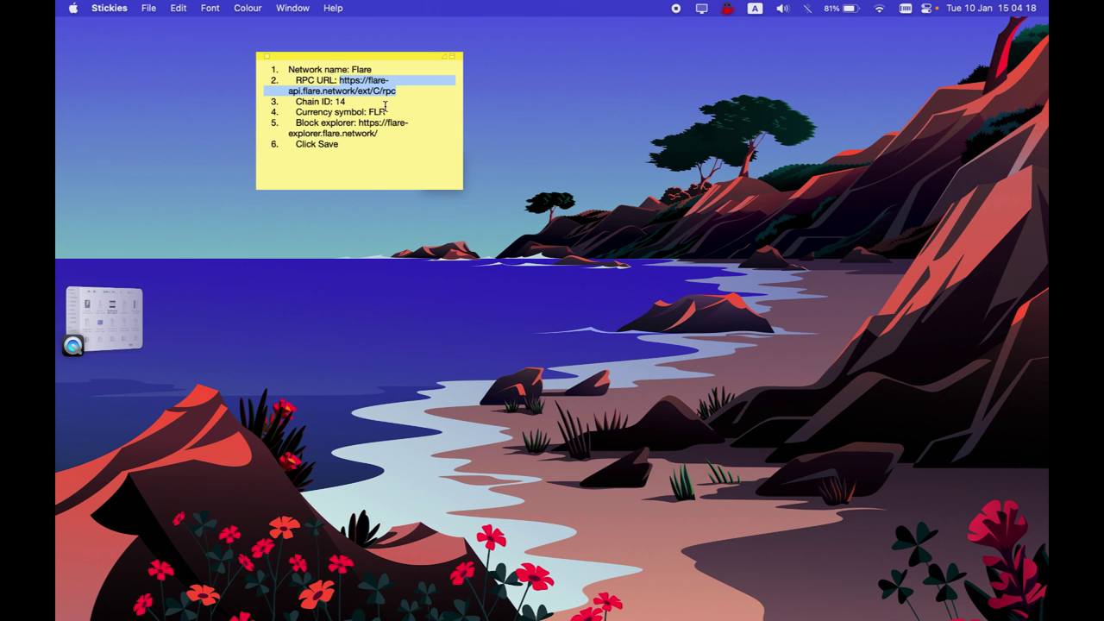
- Paste the Flare RPC URL, set chain ID 14 and currency symbol FLR
{"action": "key", "text": "super+c"}
{"action": "key", "text": "super+Tab"}
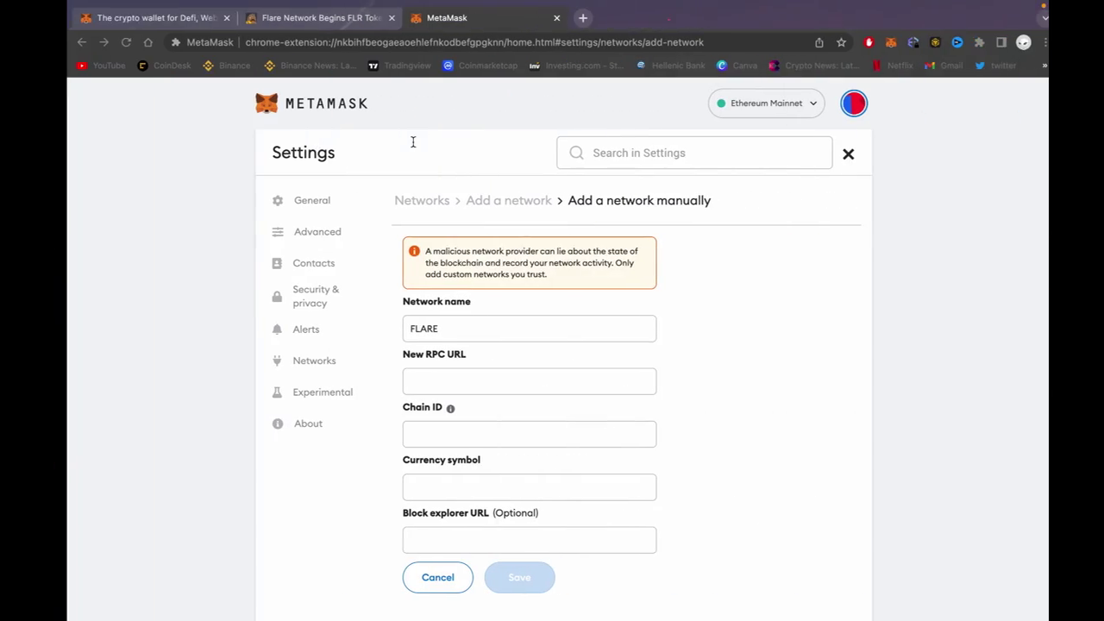
{"action": "key", "text": "super+v"}
{"action": "left_click_drag", "start_coordinate": [586, 379], "coordinate": [374, 389]}
{"action": "left_click", "coordinate": [435, 433]}
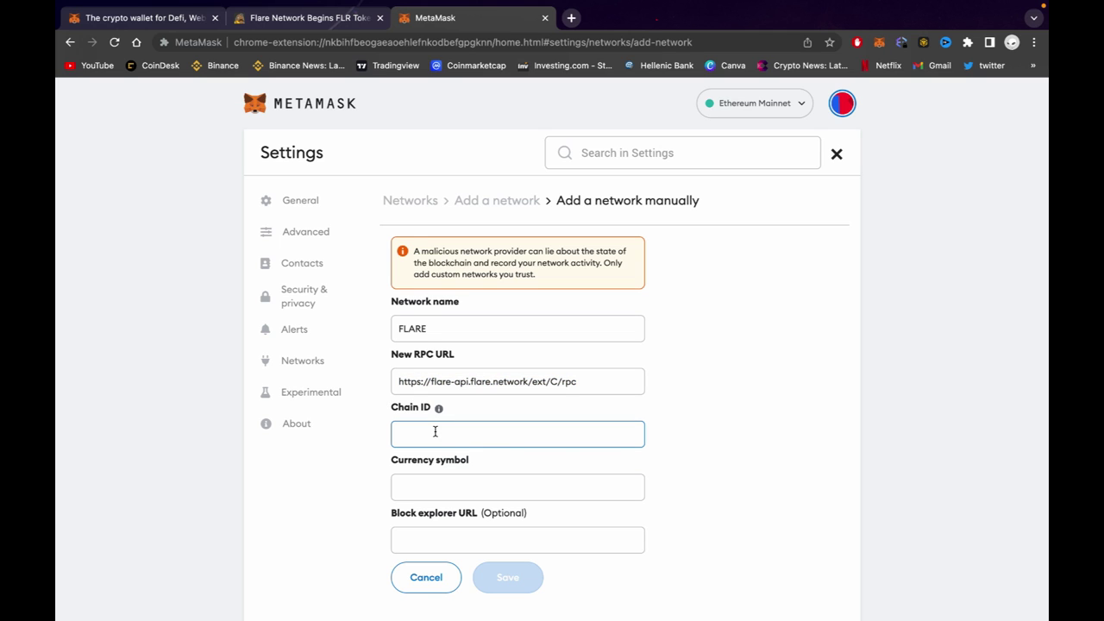
{"action": "type", "text": "14"}
{"action": "left_click", "coordinate": [439, 488]}
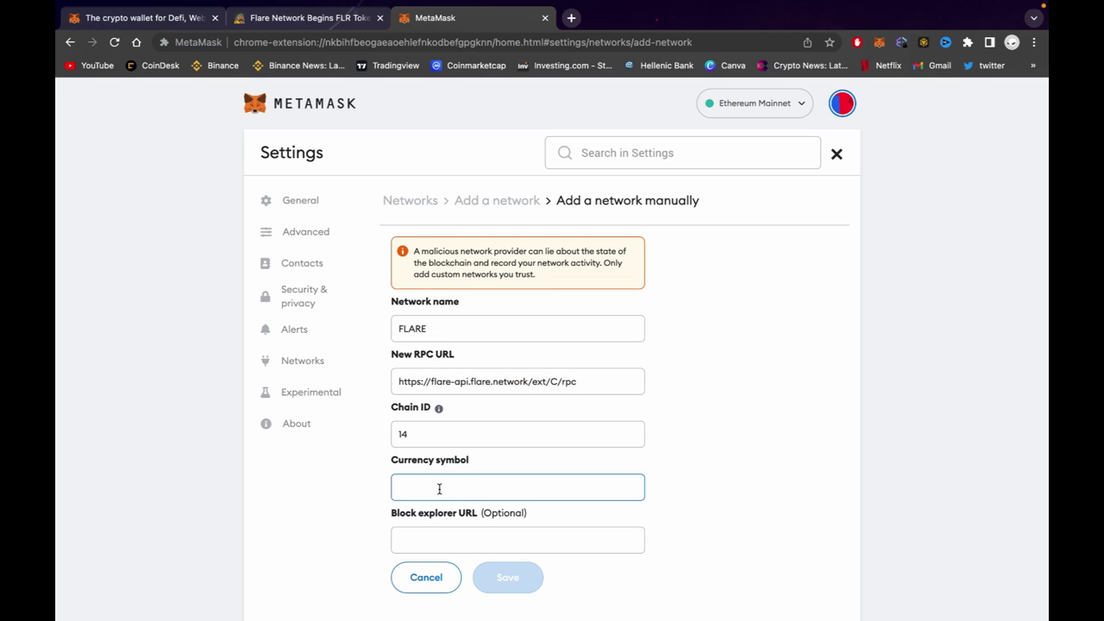
{"action": "type", "text": "FLR"}
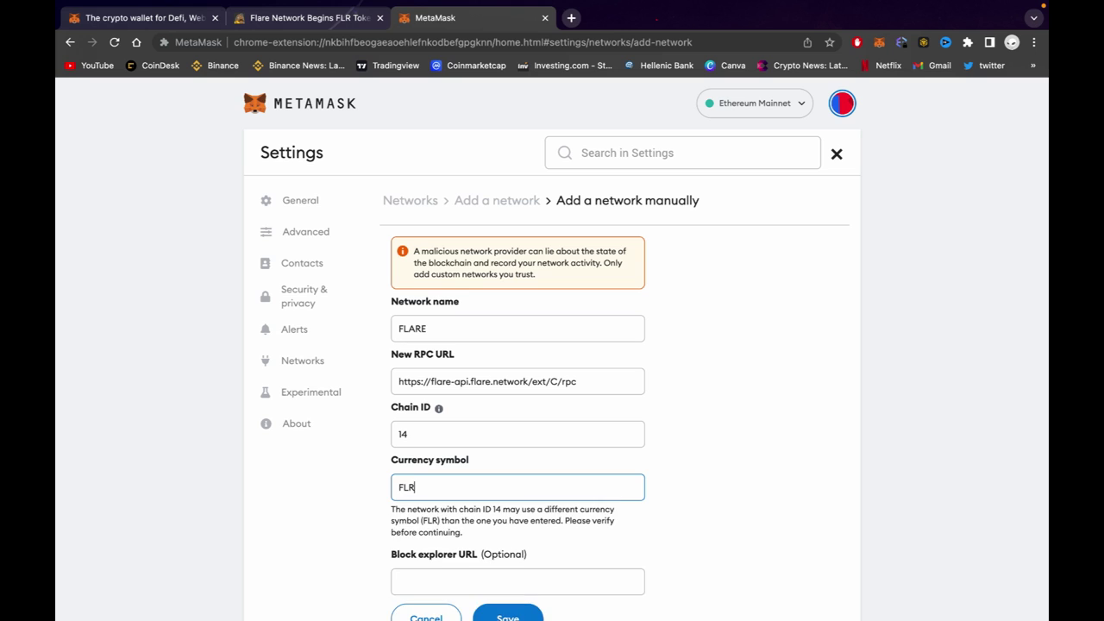
- Set the block explorer URL to the RPC URL without 'ext/C/rpc' and save the network
{"action": "left_click", "coordinate": [436, 533]}
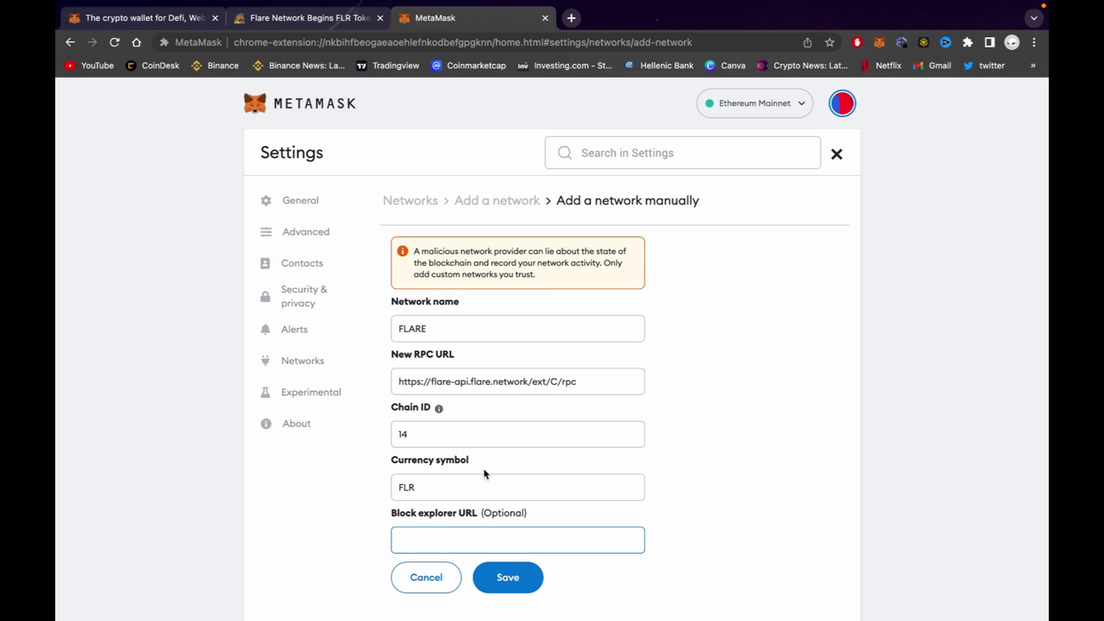
{"action": "left_click_drag", "start_coordinate": [579, 381], "coordinate": [397, 382]}
{"action": "key", "text": "ctrl+c"}
{"action": "left_click", "coordinate": [456, 534]}
{"action": "key", "text": "ctrl+v"}
{"action": "left_click_drag", "start_coordinate": [530, 539], "coordinate": [589, 537]}
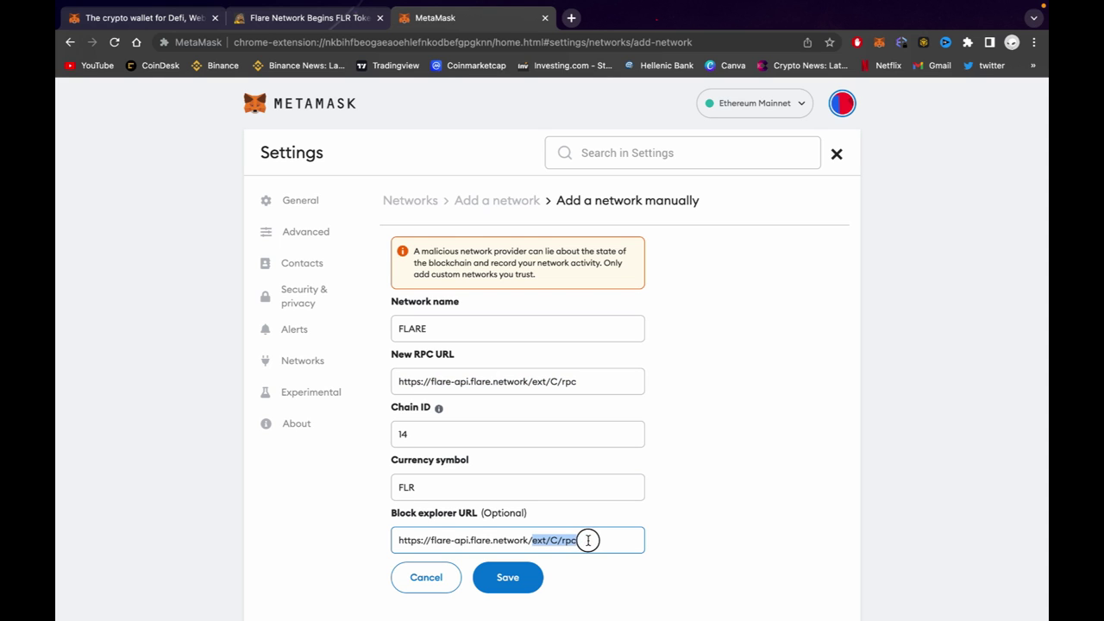
{"action": "key", "text": "BackSpace"}
{"action": "left_click", "coordinate": [509, 577]}
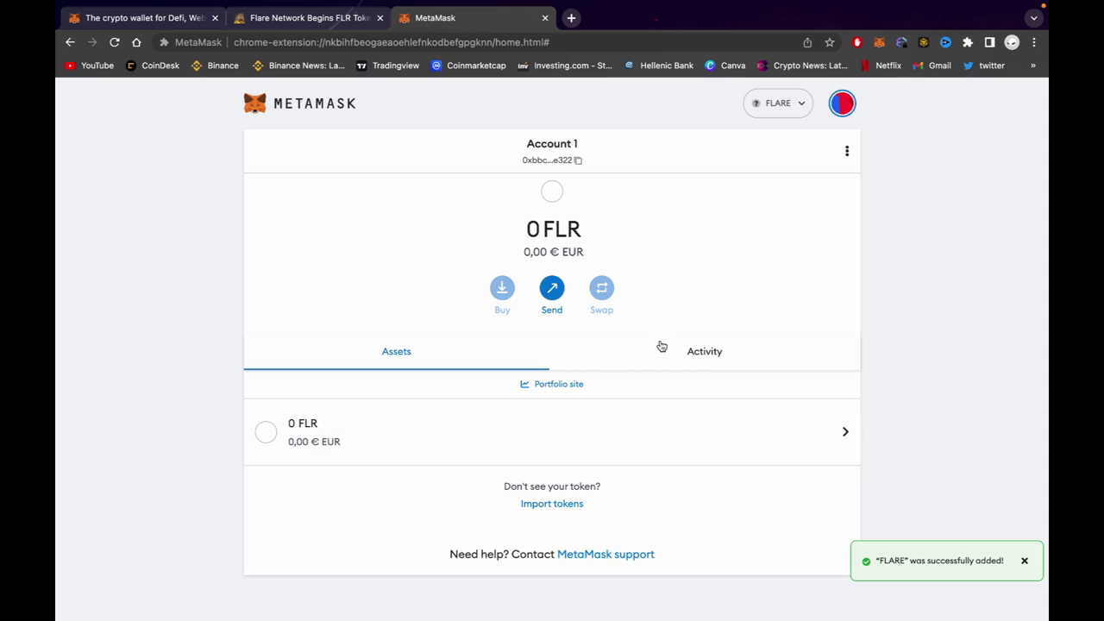
- Check the 0 FLR balance, then start sending FLR to the recently used address
{"action": "double_click", "coordinate": [546, 246]}
{"action": "left_click_drag", "start_coordinate": [547, 246], "coordinate": [593, 247]}
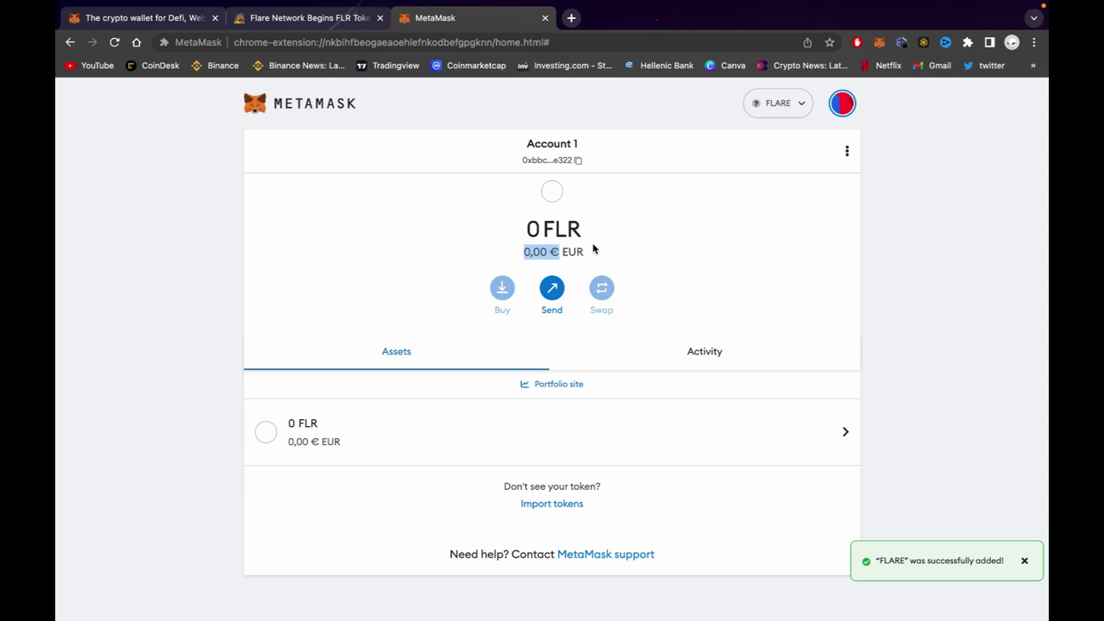
{"action": "left_click", "coordinate": [595, 250]}
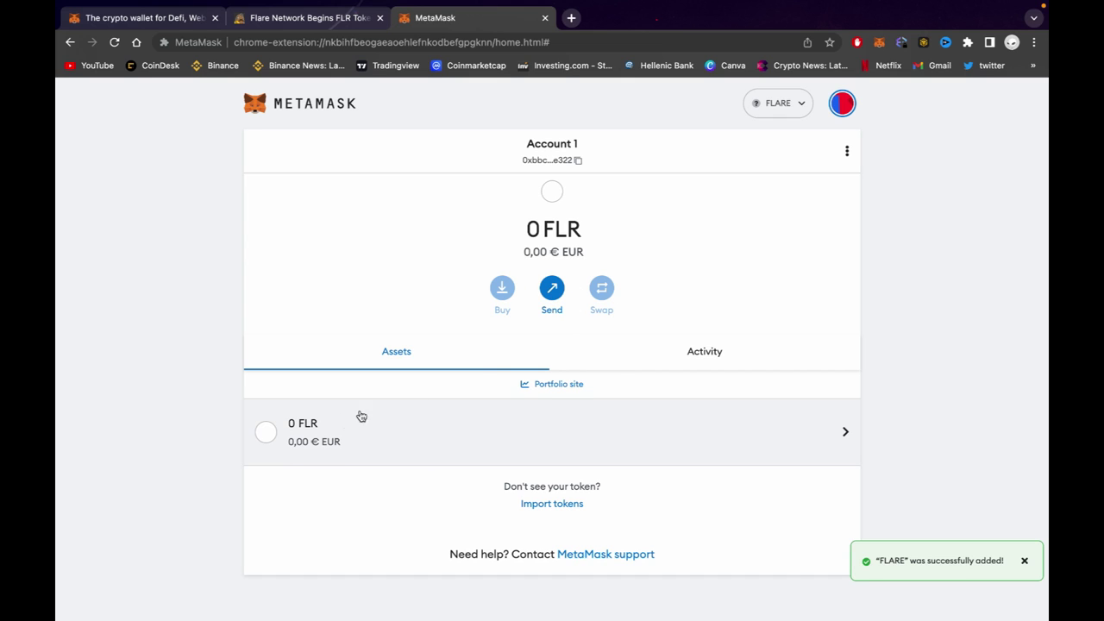
{"action": "left_click", "coordinate": [549, 298]}
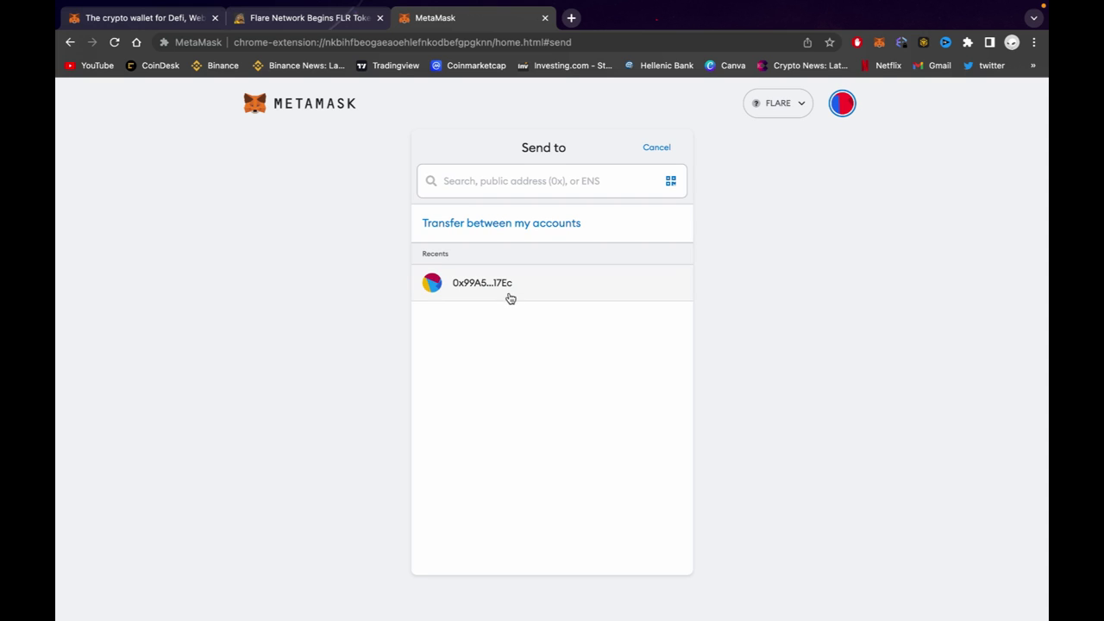
{"action": "left_click", "coordinate": [509, 295]}
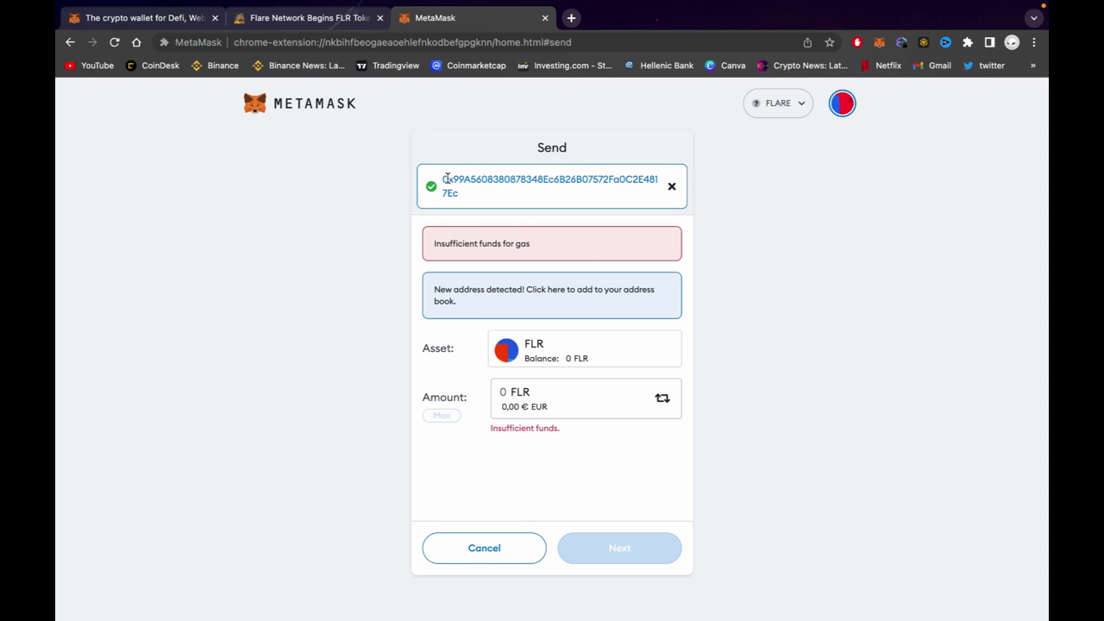
{"action": "double_click", "coordinate": [495, 186]}
- Launch Bifrost Wallet on the phone and open the Receive coin list
{"action": "left_click", "coordinate": [523, 192]}
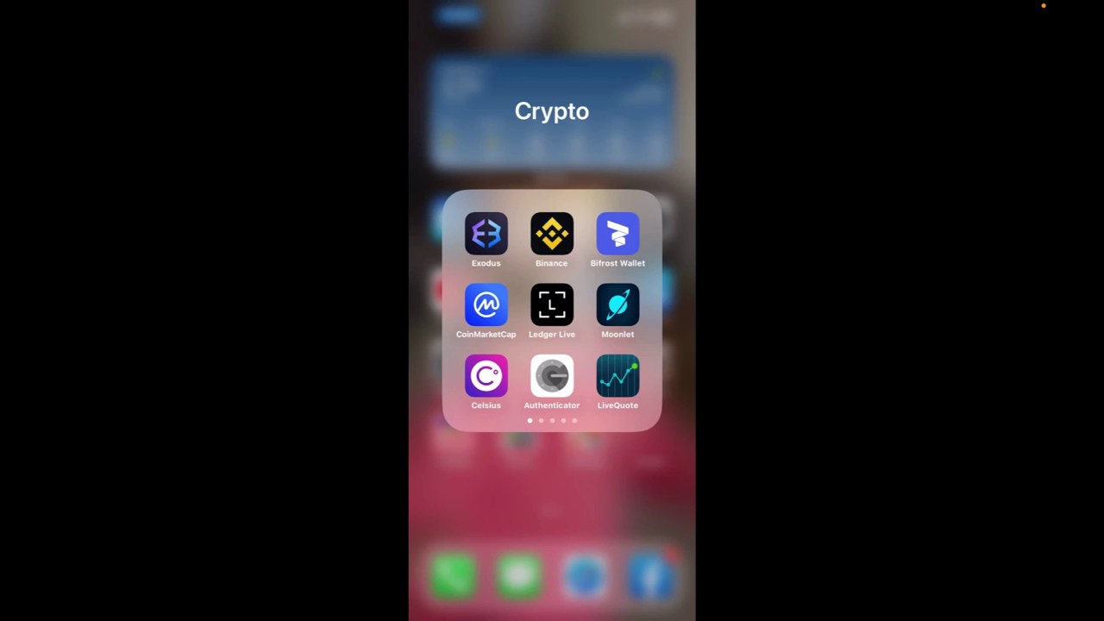
{"action": "left_click", "coordinate": [618, 233]}
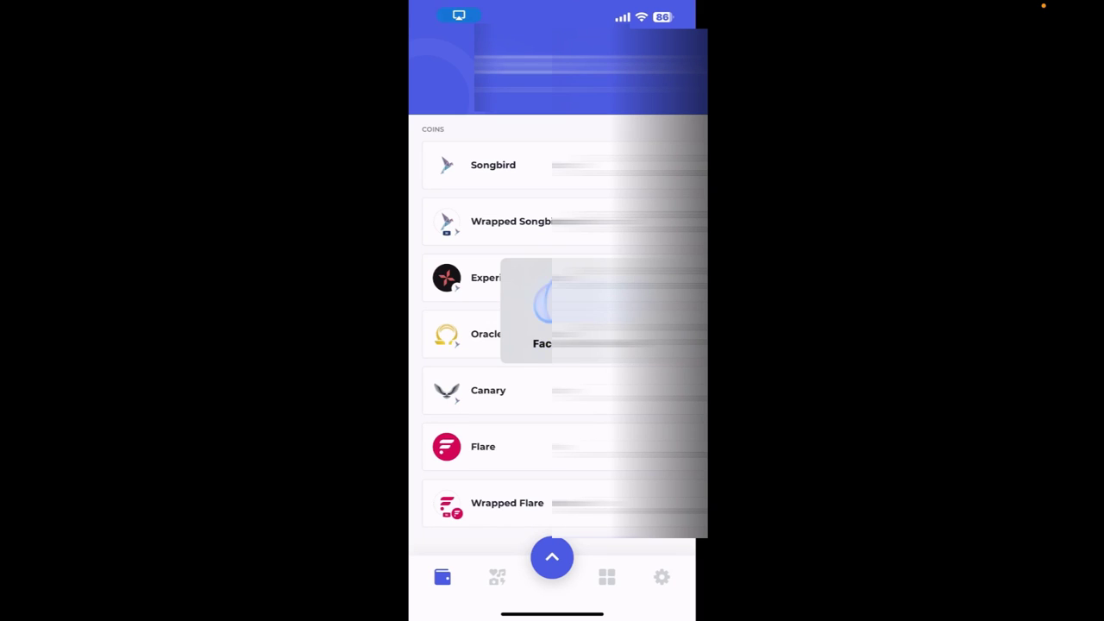
{"action": "scroll", "coordinate": [552, 345], "scroll_direction": "down", "scroll_amount": 2}
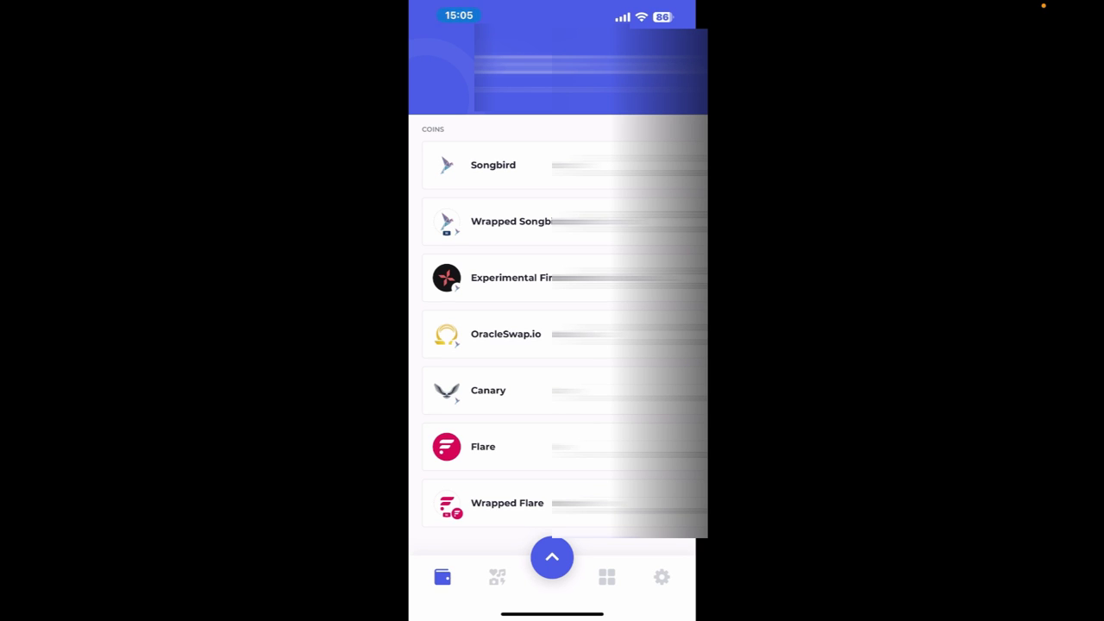
{"action": "left_click", "coordinate": [551, 557]}
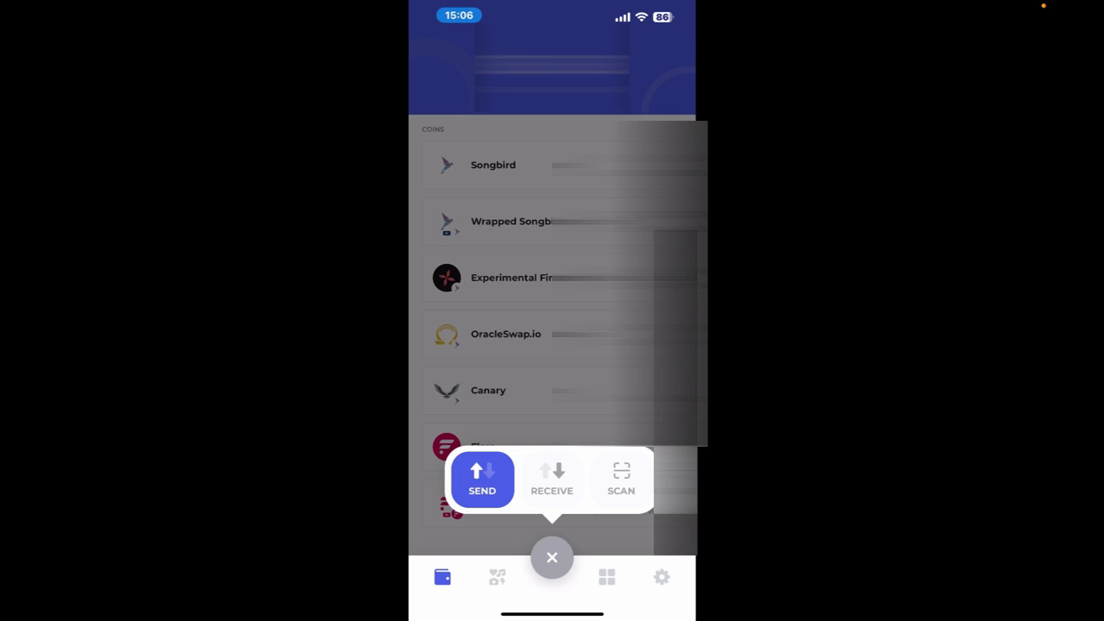
{"action": "left_click", "coordinate": [551, 479]}
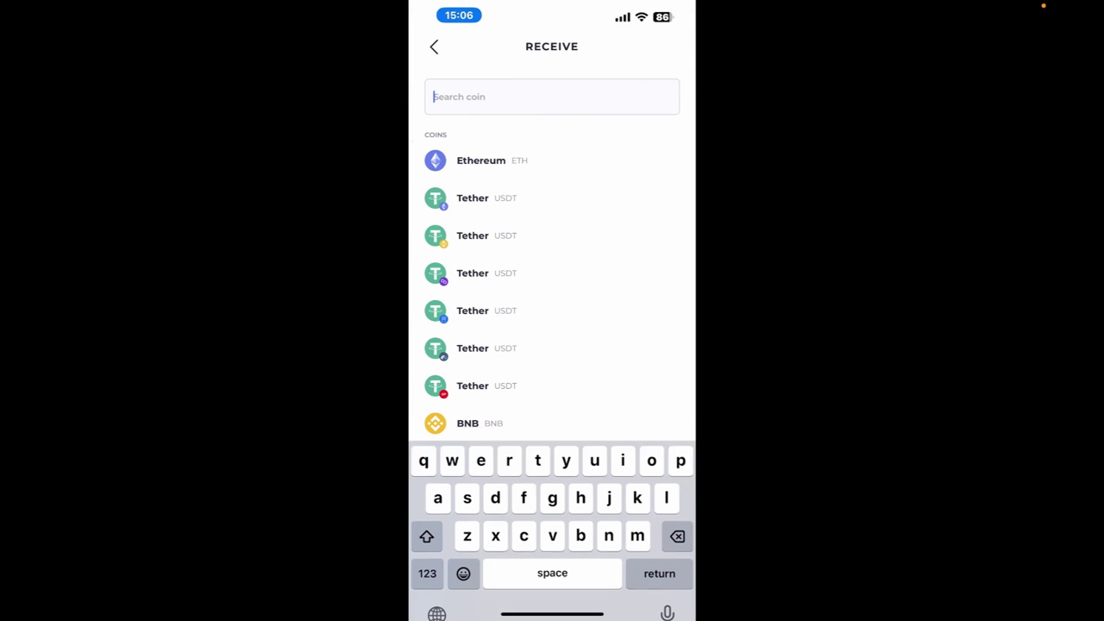
- Search 'flare', choose Flare FLR and copy its receiving address
{"action": "type", "text": "flare"}
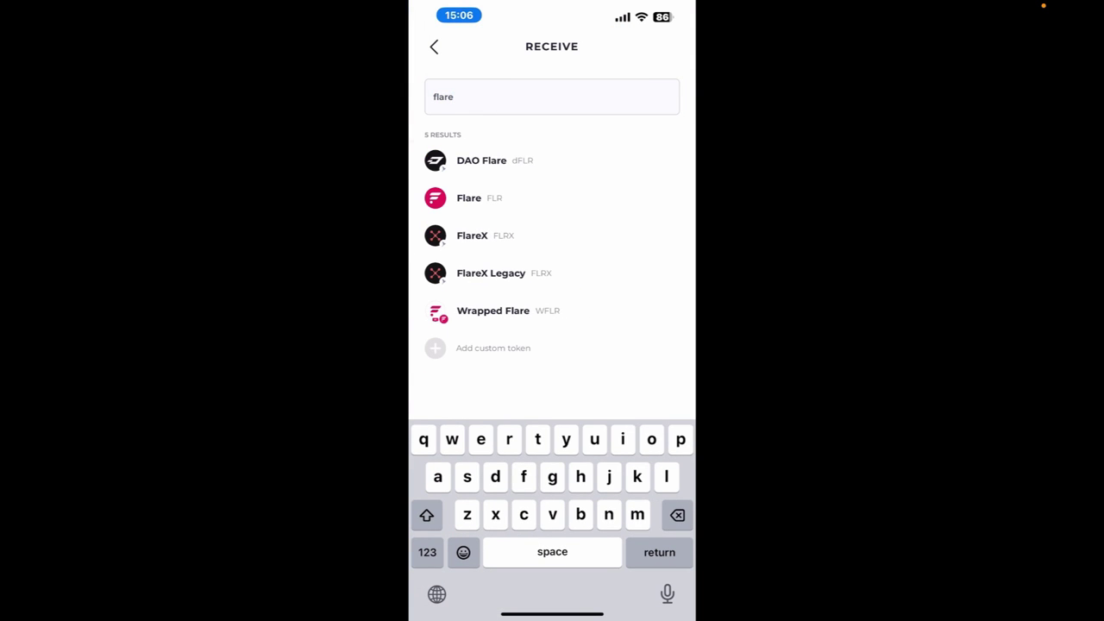
{"action": "left_click", "coordinate": [468, 198]}
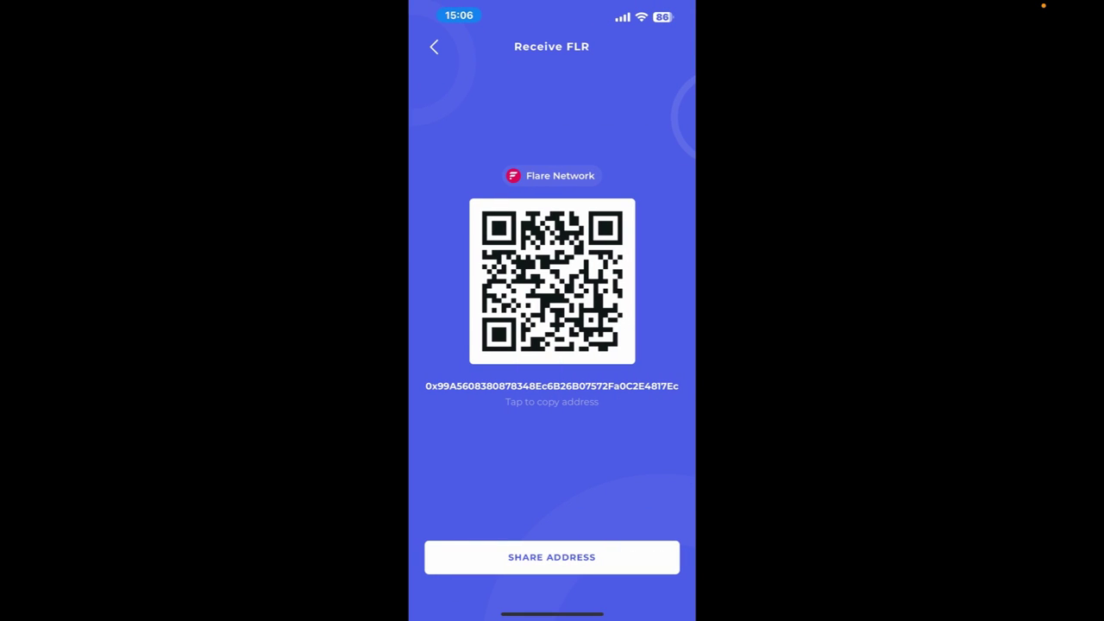
{"action": "left_click", "coordinate": [551, 386]}
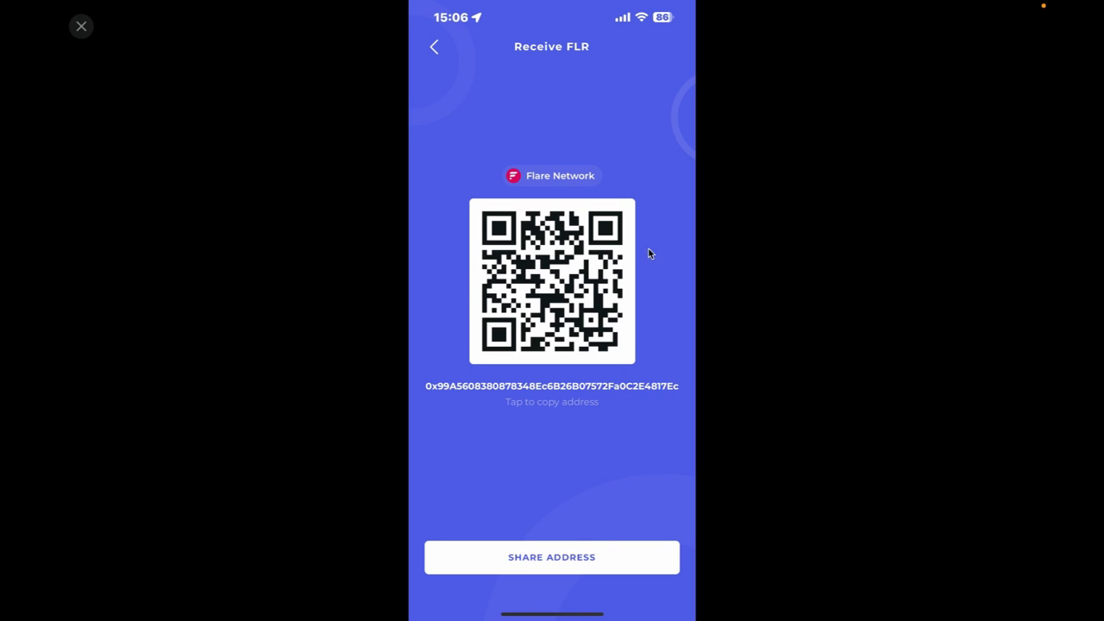
{"action": "left_click", "coordinate": [82, 26]}
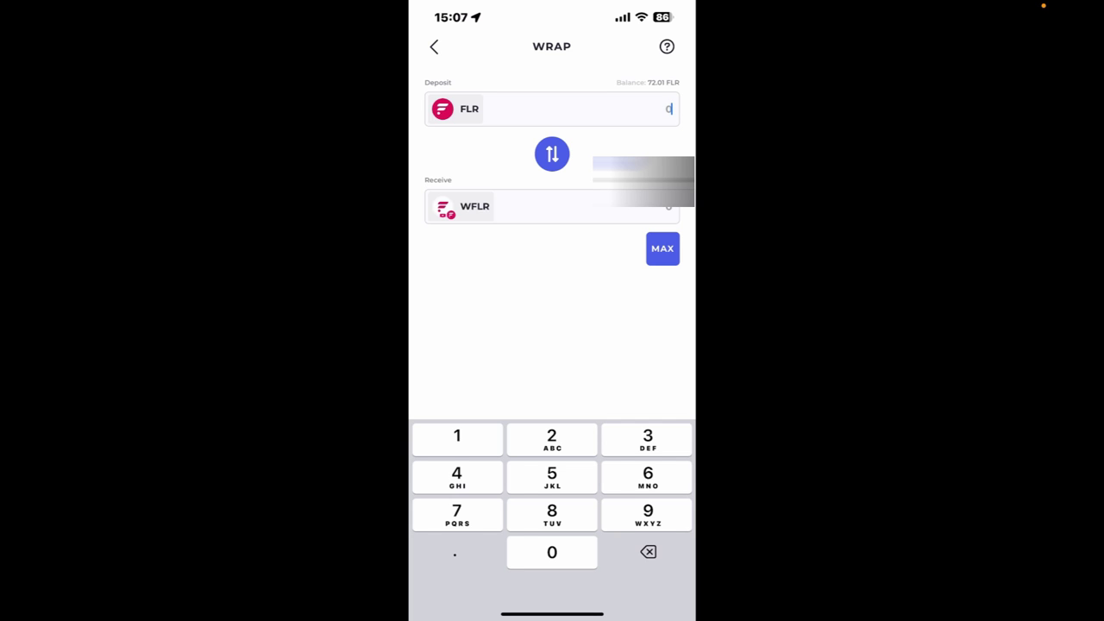
- Enter a 10 FLR deposit on the Wrap screen and confirm the wrap
{"action": "type", "text": "10"}
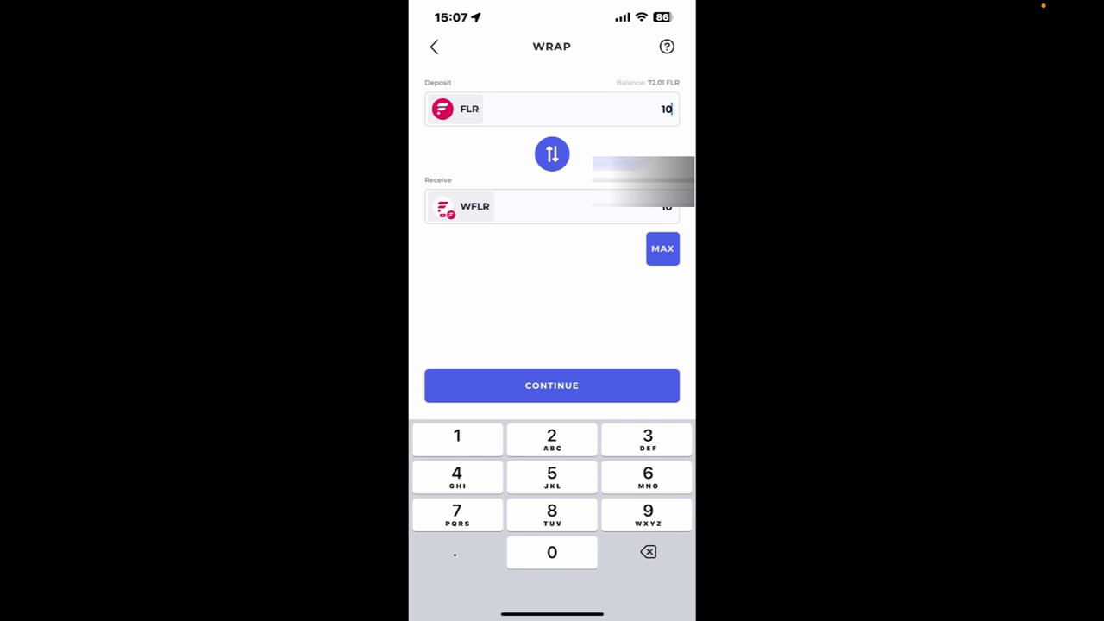
{"action": "left_click", "coordinate": [551, 386]}
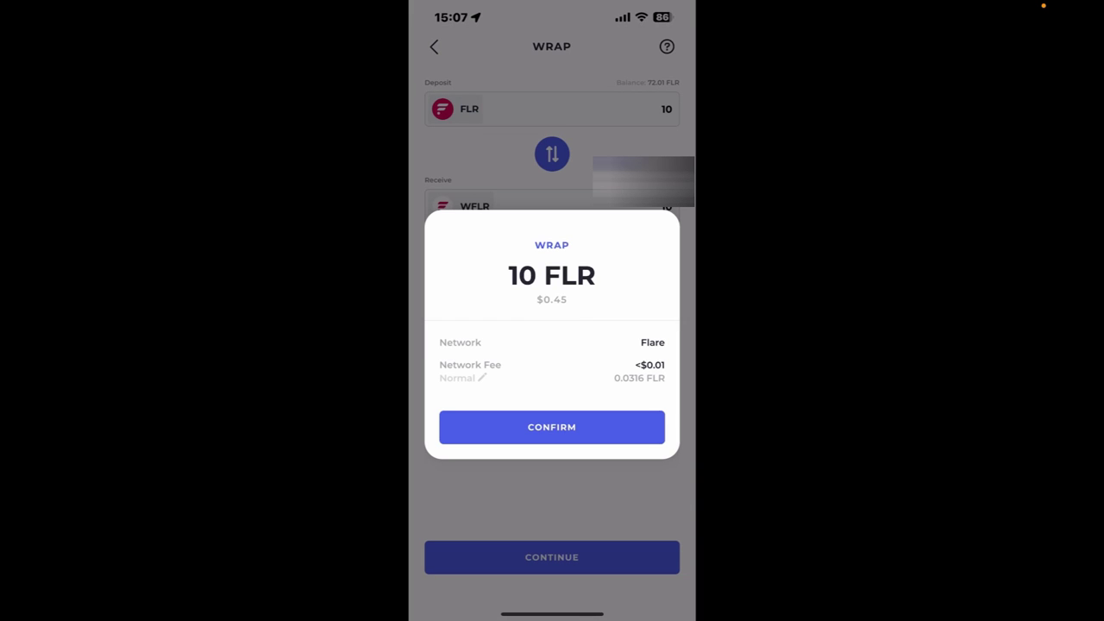
{"action": "left_click", "coordinate": [551, 427]}
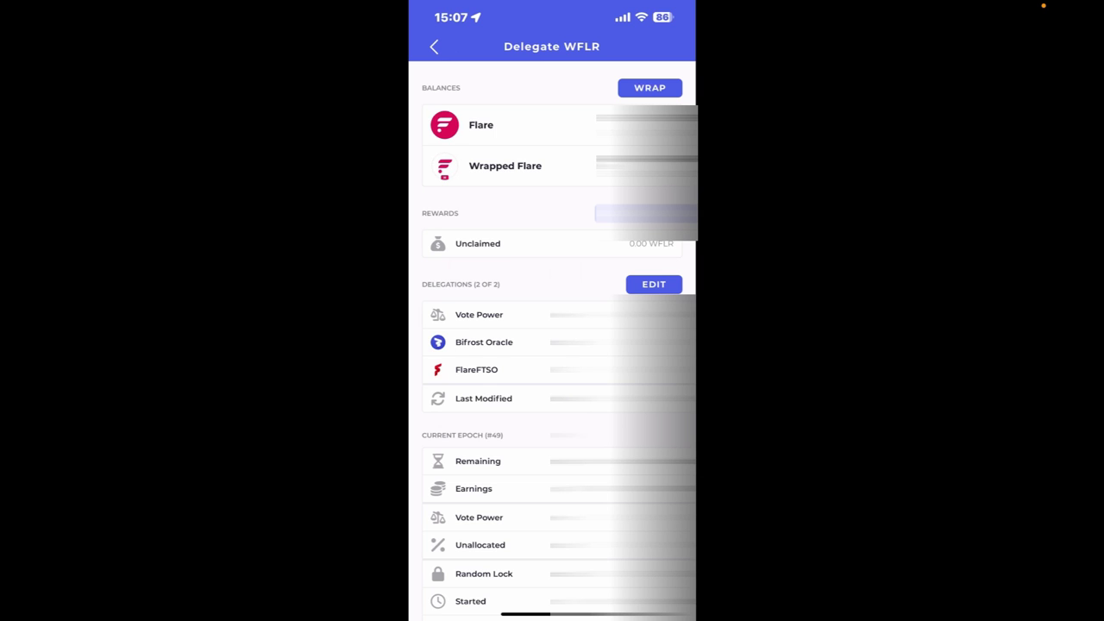
- Open the WFLR delegation settings and review the 50/50 Bifrost Oracle and FlareFTSO split
{"action": "left_click", "coordinate": [653, 283]}
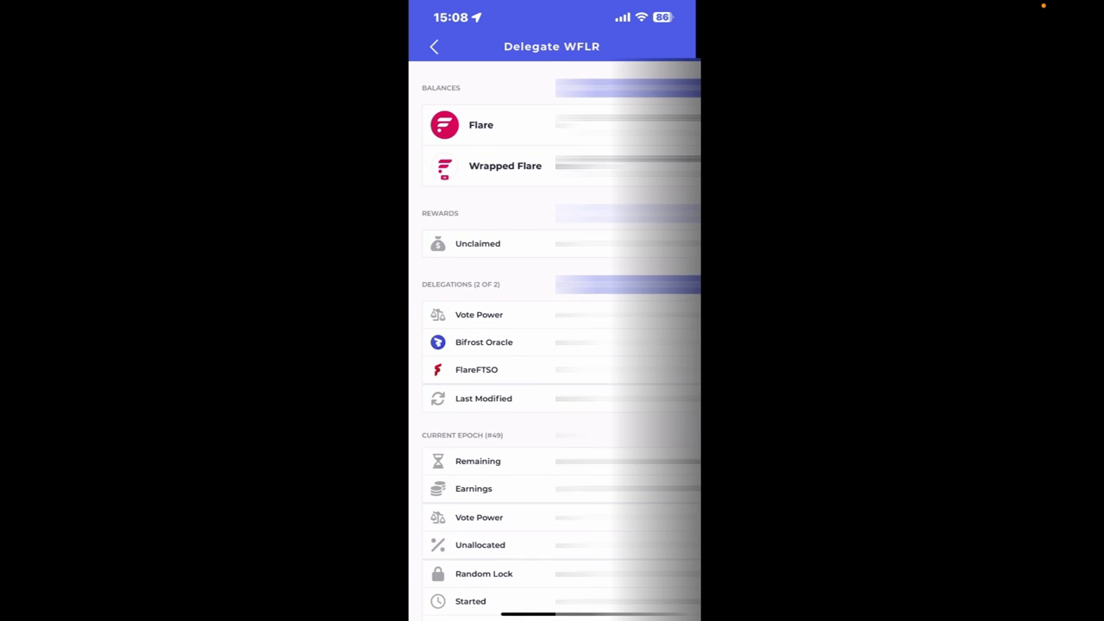
{"action": "scroll", "coordinate": [552, 345], "scroll_direction": "down", "scroll_amount": 3}
{"action": "scroll", "coordinate": [551, 345], "scroll_direction": "up", "scroll_amount": 4}
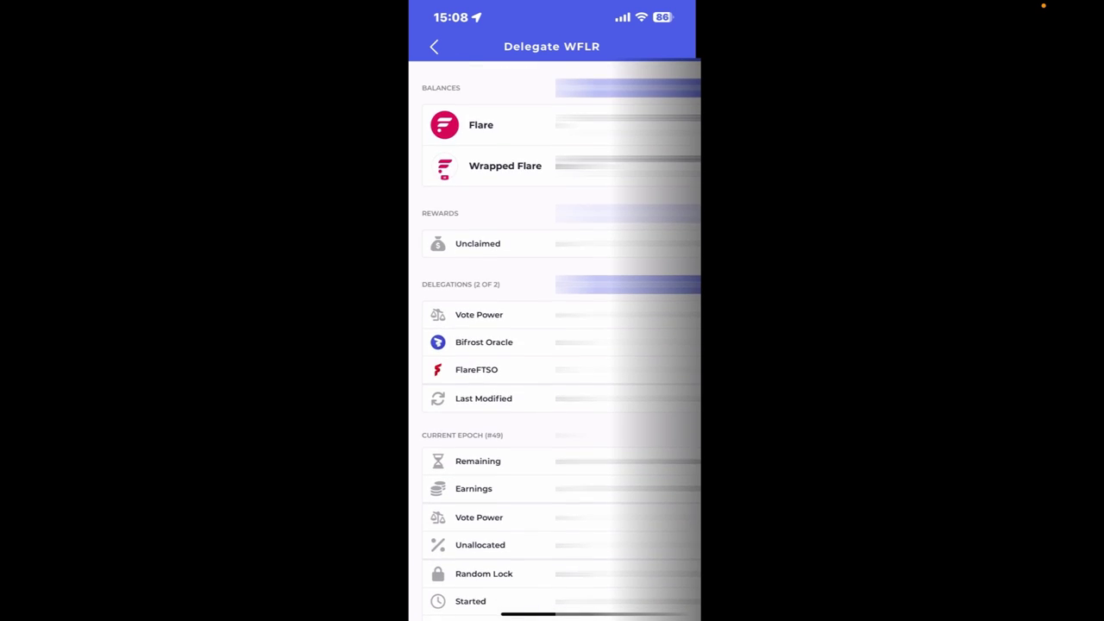